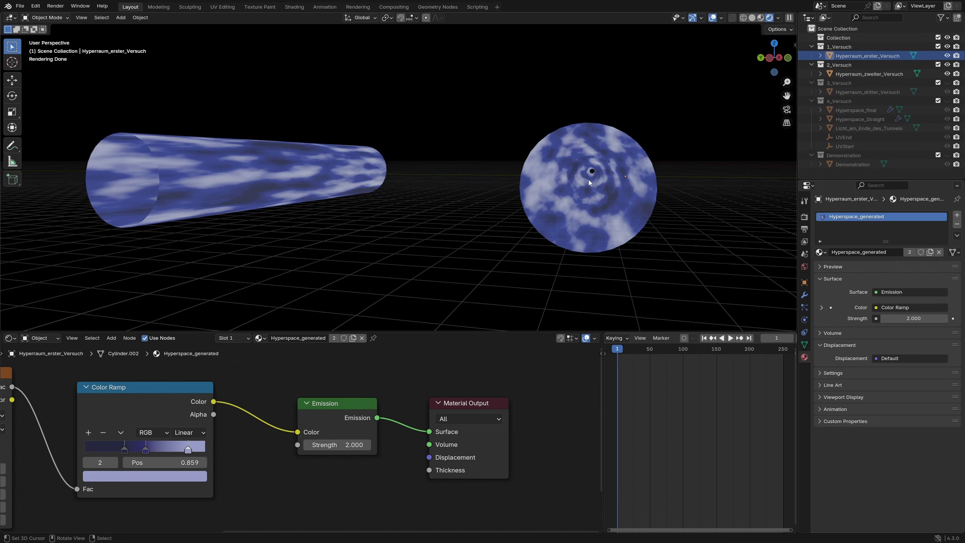
- Play the animation to view the texture motion inside the tunnel whose round opening faces the viewer
scroll(591, 175, up, 5)
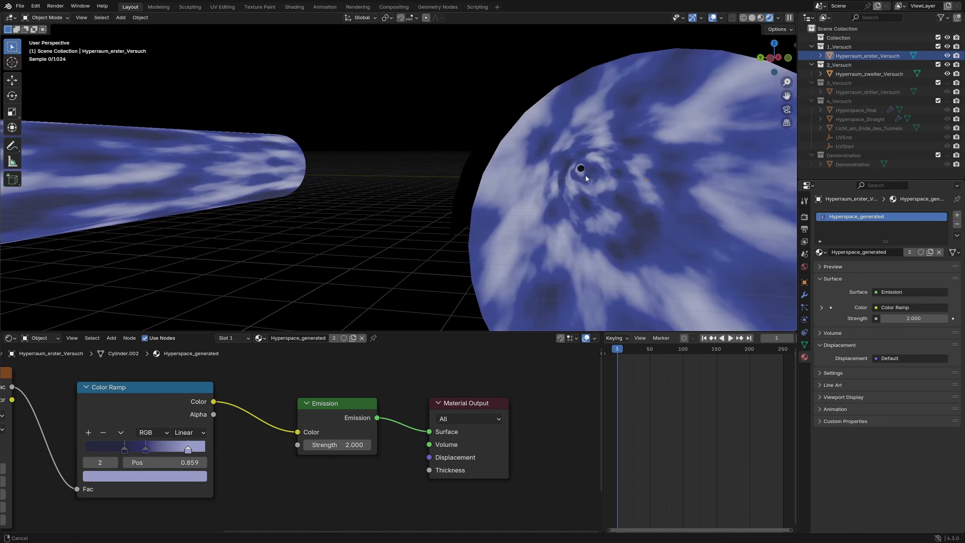
click(733, 341)
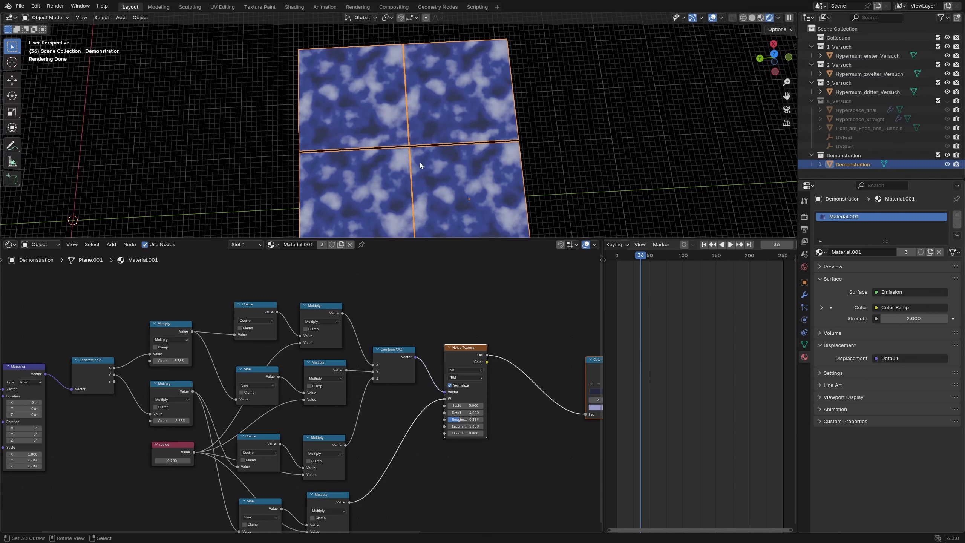
- Enter 2*pi as the multiplier in the Multiply node fed by the X output of Separate XYZ
middle_drag(27, 392, 111, 370)
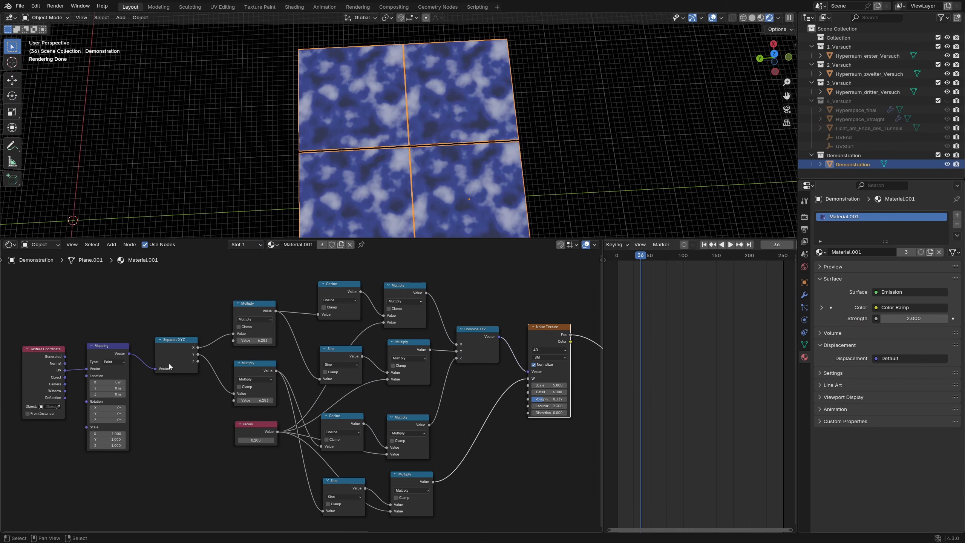
middle_drag(203, 332, 144, 345)
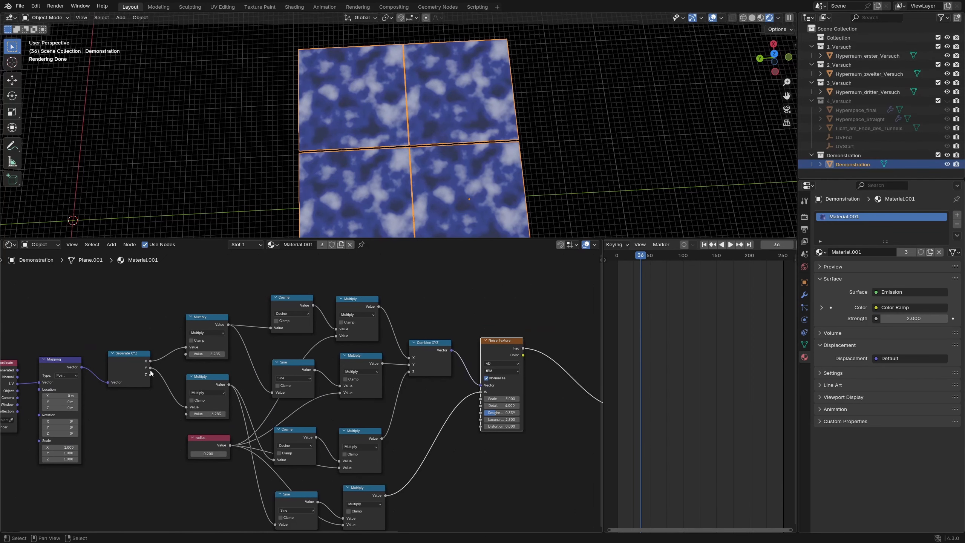
scroll(134, 365, up, 2)
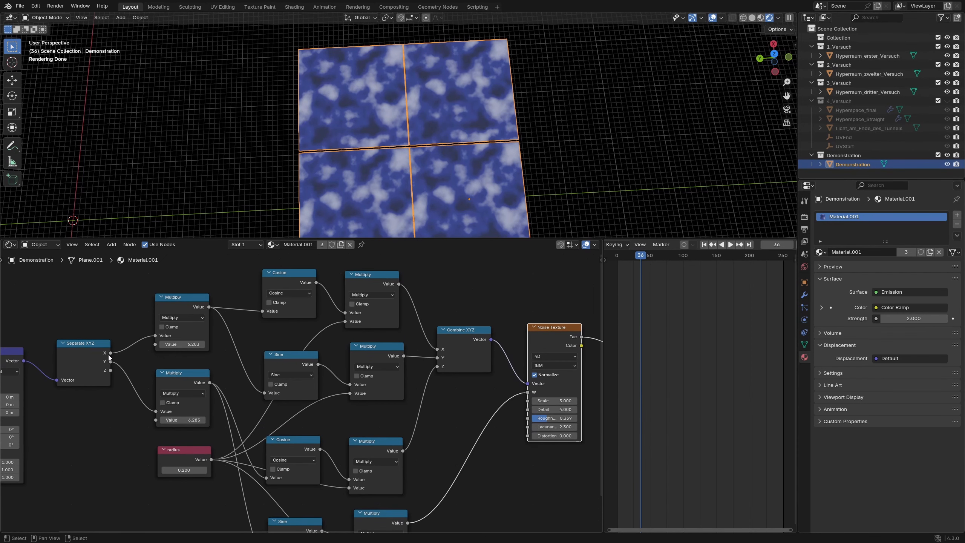
scroll(180, 369, up, 2)
middle_drag(156, 350, 188, 397)
click(183, 377)
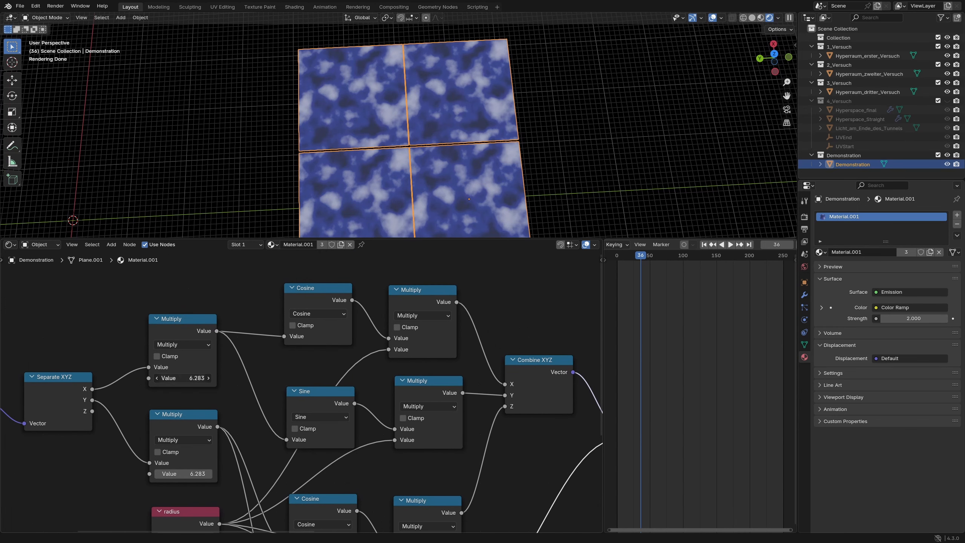
text(2*pi)
key(Return)
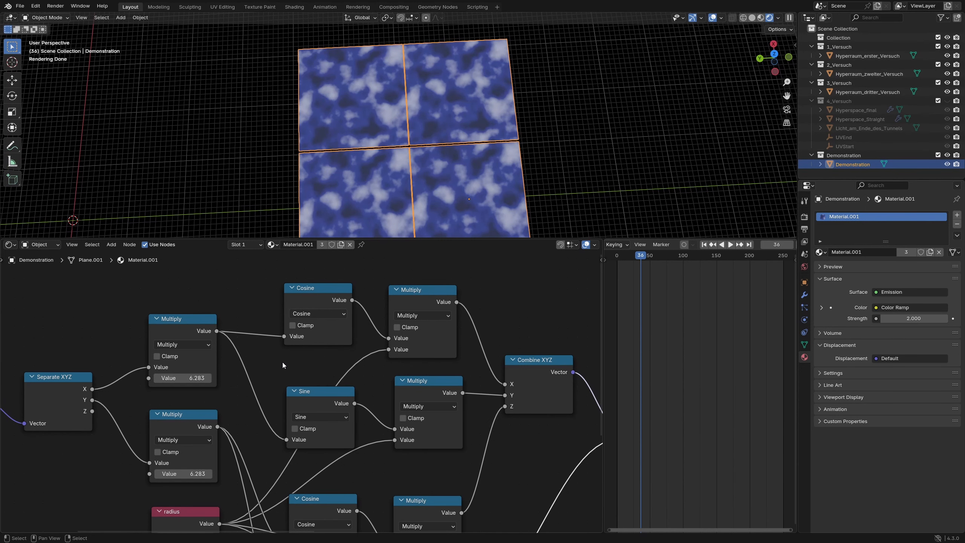
- Examine how the Sine, Cosine and Multiply branches feed the Noise Texture's Vector and W inputs, and check its dimension options
middle_drag(289, 346, 209, 343)
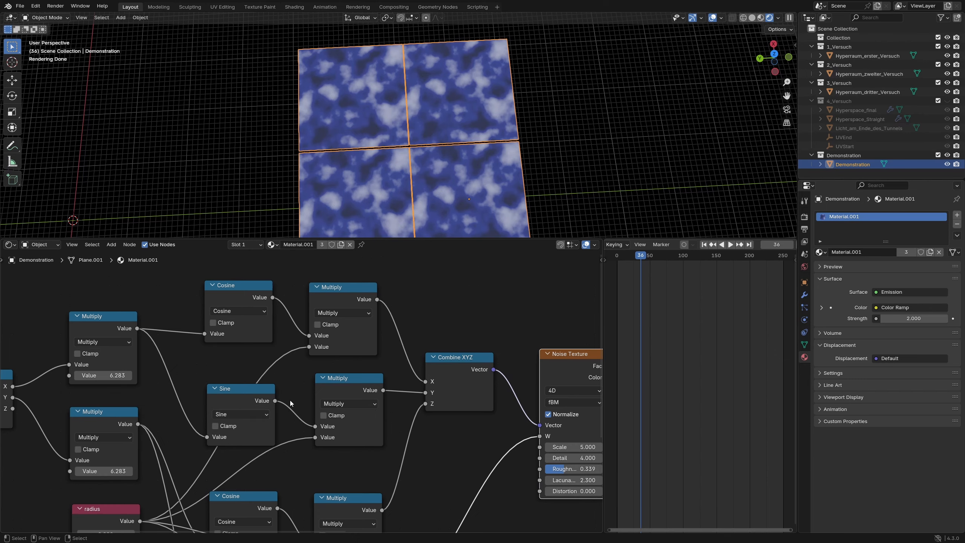
middle_drag(290, 403, 282, 335)
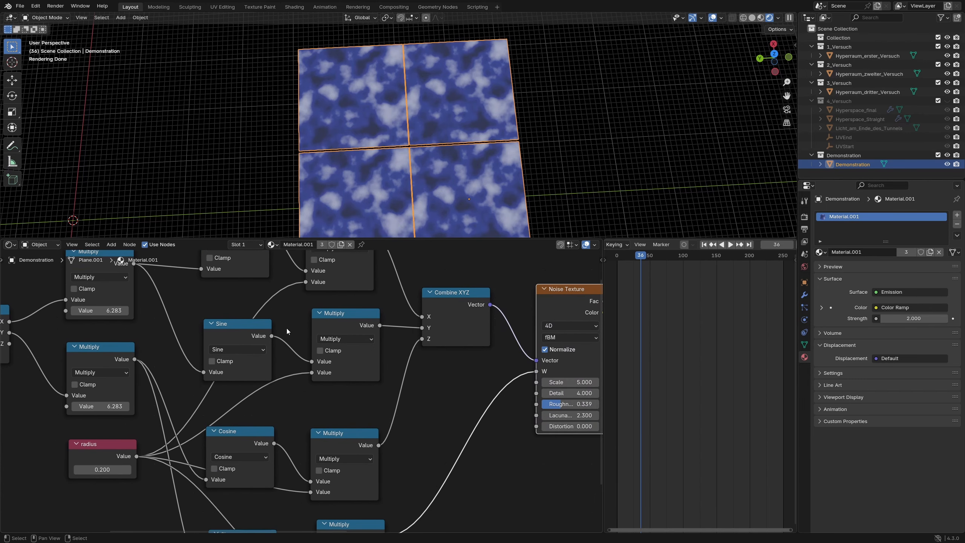
middle_drag(455, 368, 407, 423)
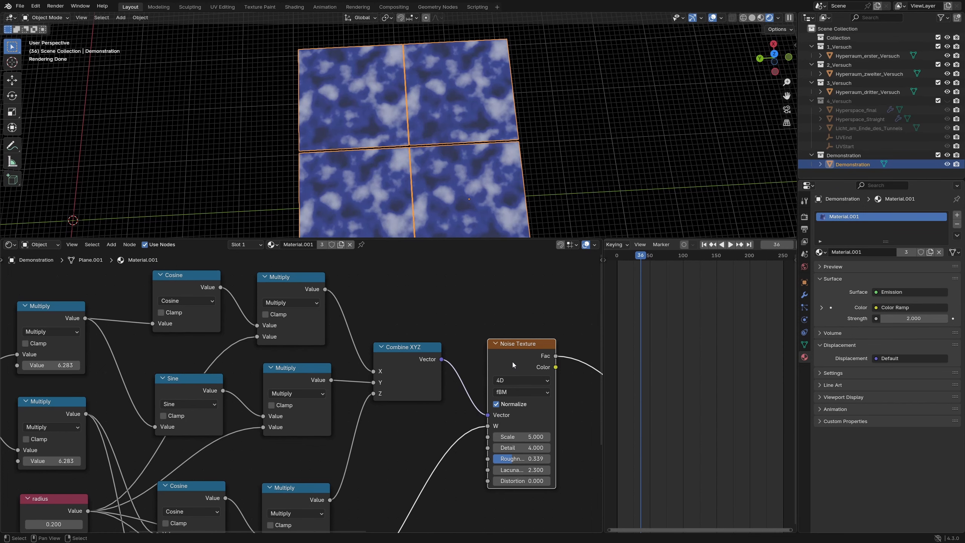
scroll(402, 427, up, 1)
middle_drag(377, 424, 346, 416)
scroll(345, 415, down, 3)
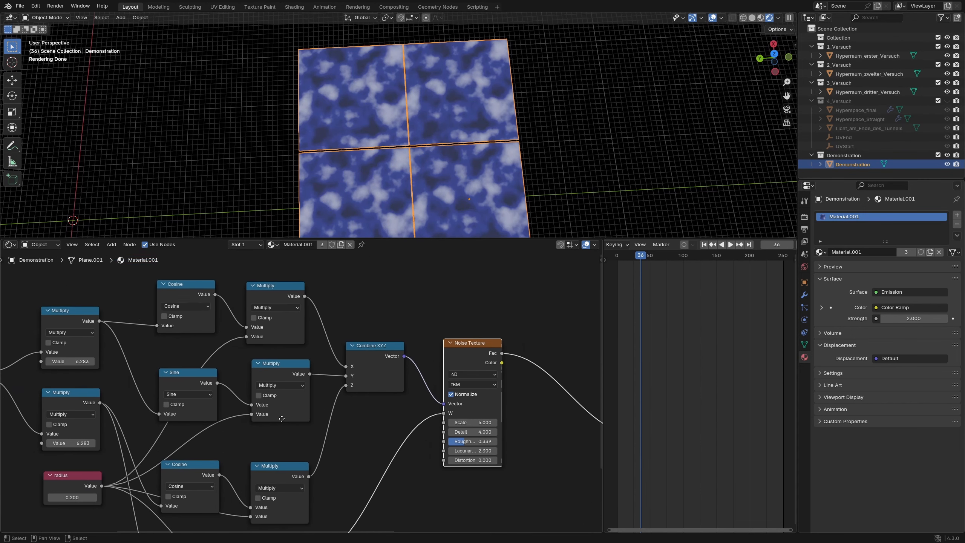
middle_drag(194, 419, 273, 413)
middle_drag(496, 469, 366, 444)
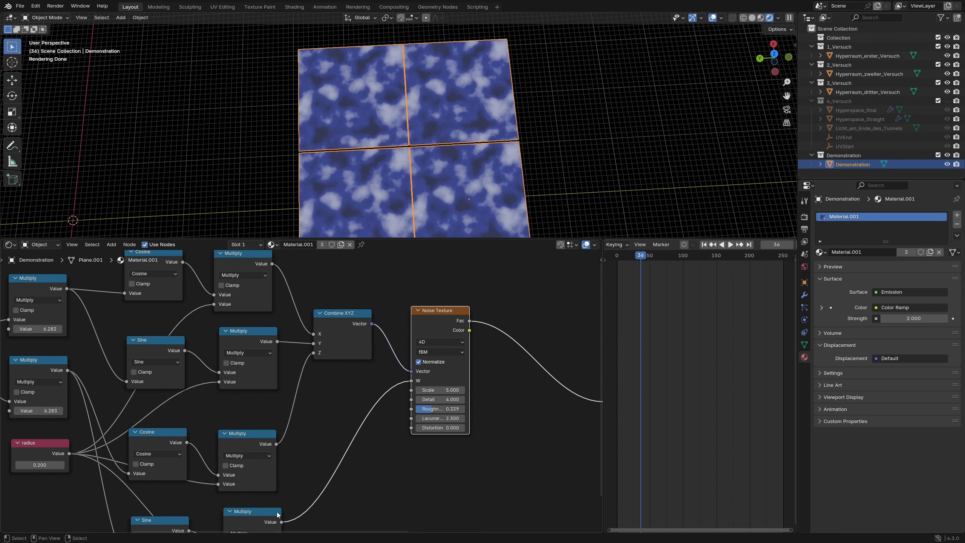
middle_drag(350, 494, 322, 480)
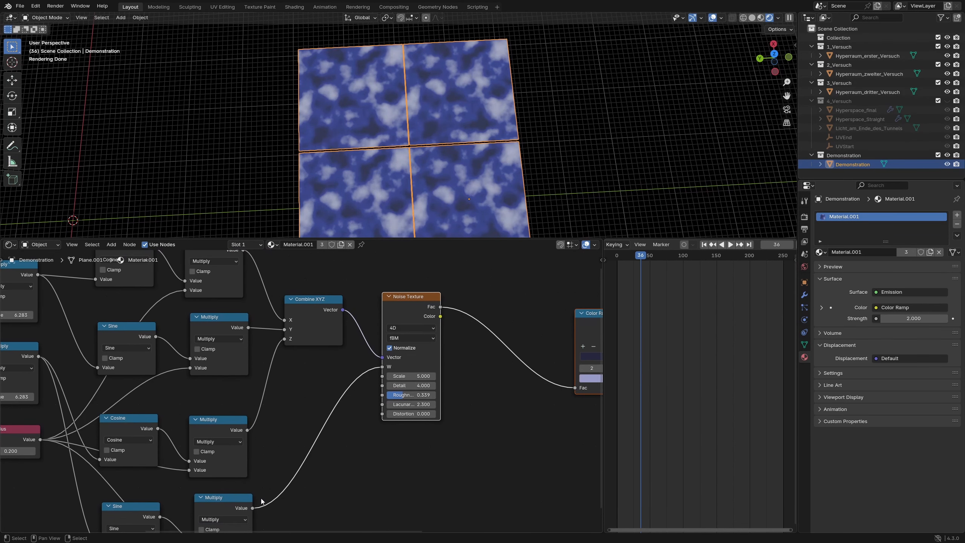
middle_drag(354, 453, 310, 460)
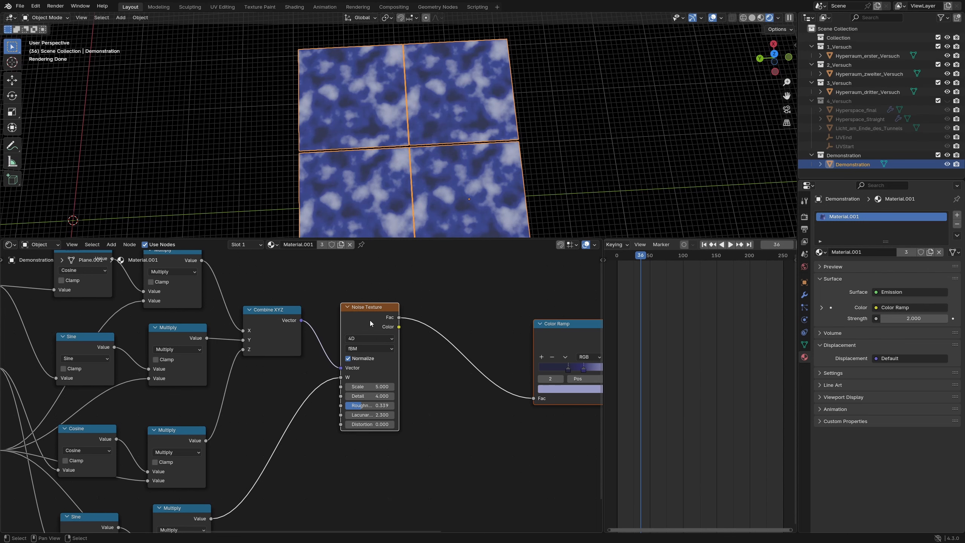
click(365, 337)
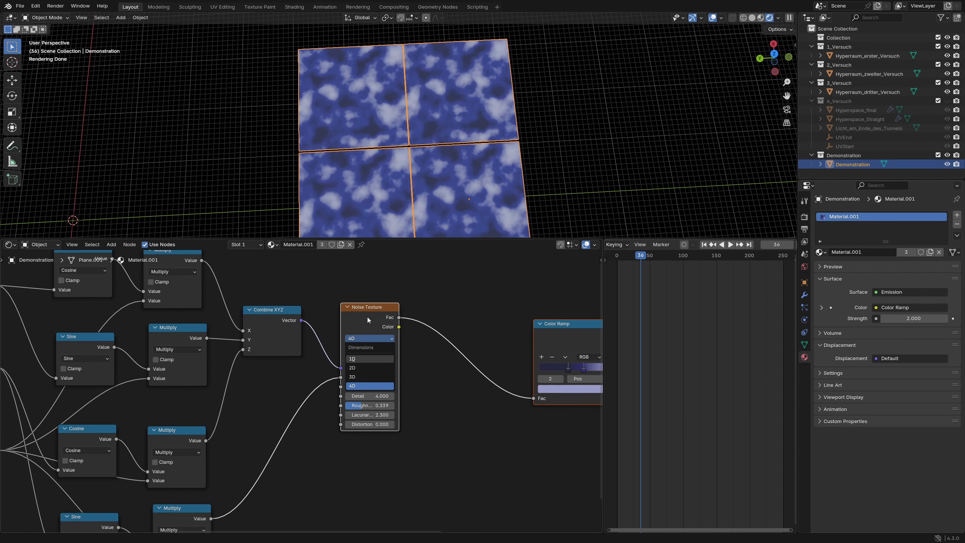
middle_drag(211, 517, 210, 494)
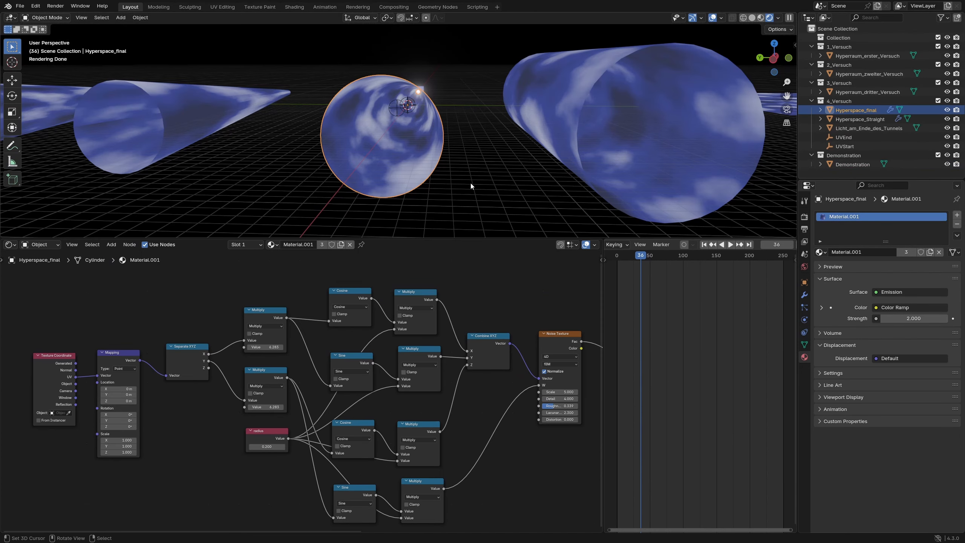
- Shift the Mapping node's Y location to about 3.2 m in the Hyperspace_final tunnel's material
scroll(470, 180, up, 5)
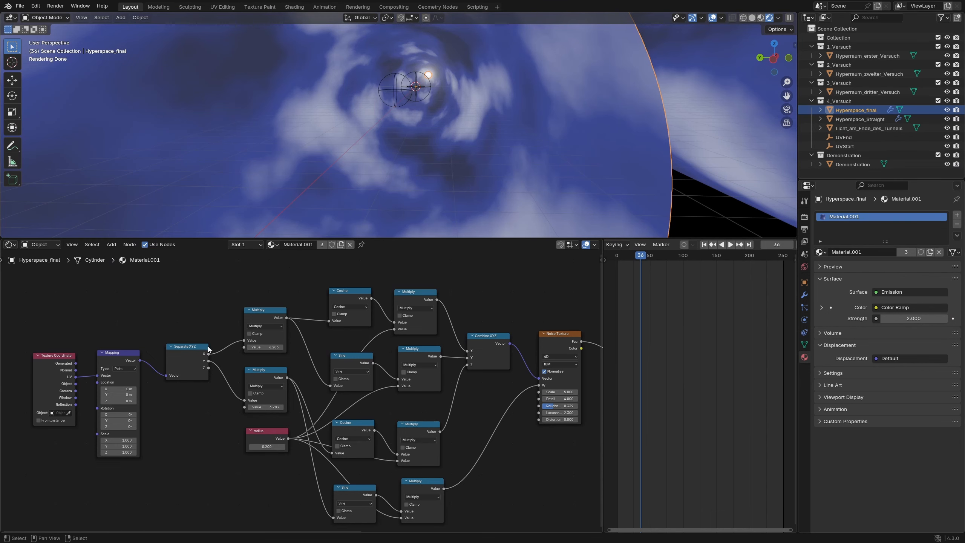
drag(122, 396, 202, 395)
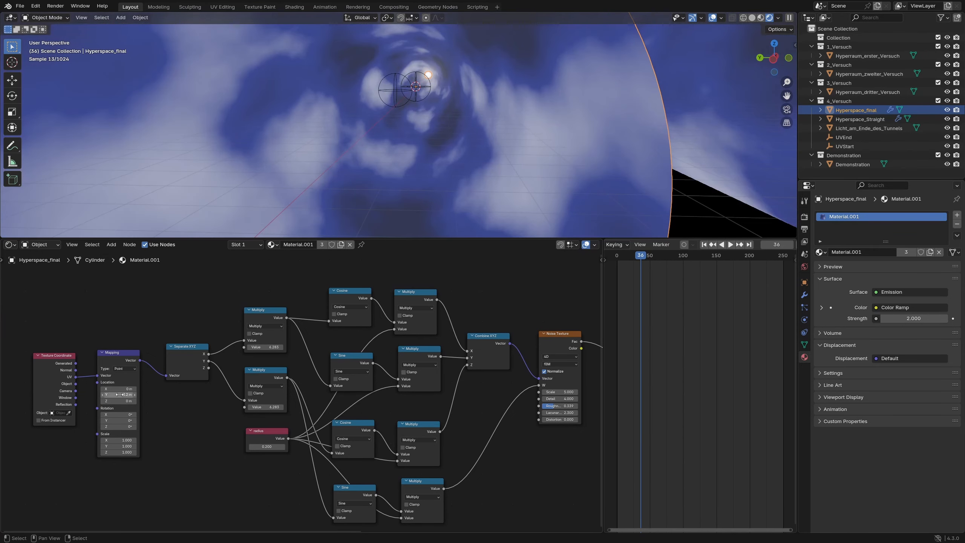
- Select the light plane at the tunnel's far end and examine its Gradient Texture, Color Ramp and Emission nodes
middle_drag(561, 39, 536, 62)
scroll(399, 93, up, 3)
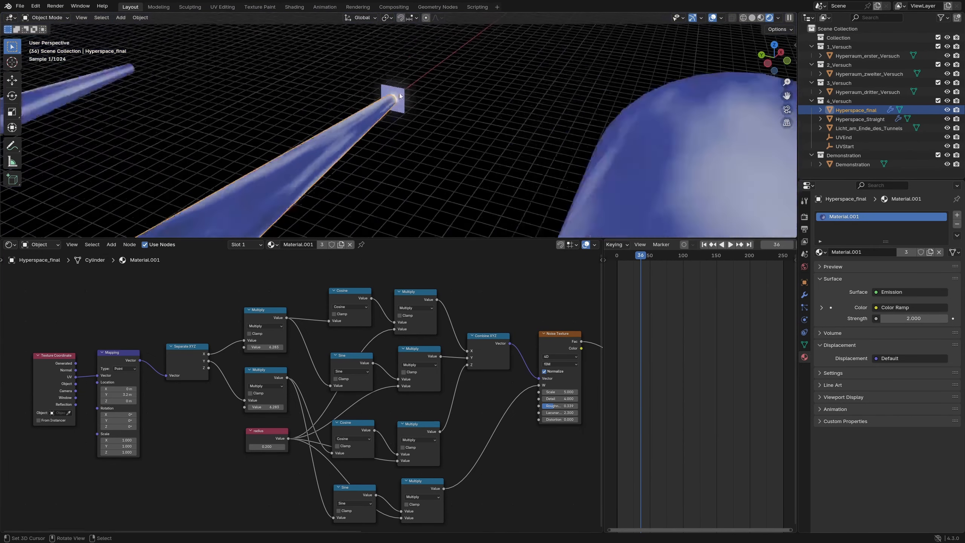
right_click(405, 104)
middle_drag(477, 351, 138, 361)
middle_drag(462, 329, 327, 318)
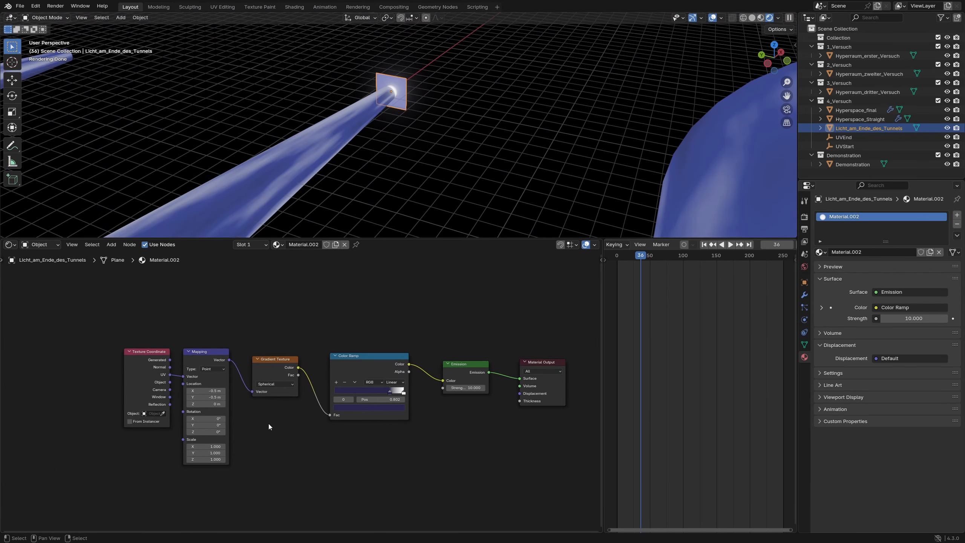
scroll(268, 424, up, 2)
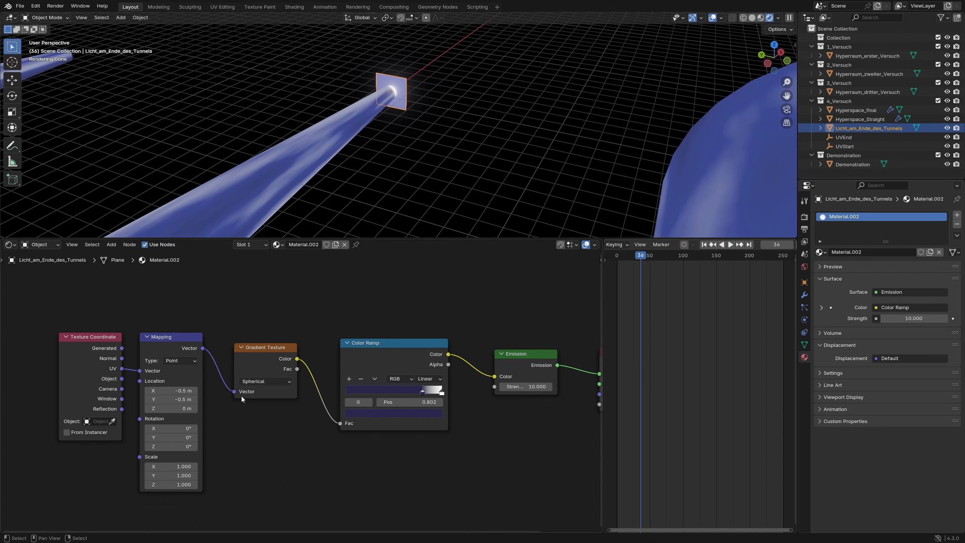
middle_drag(417, 369, 324, 364)
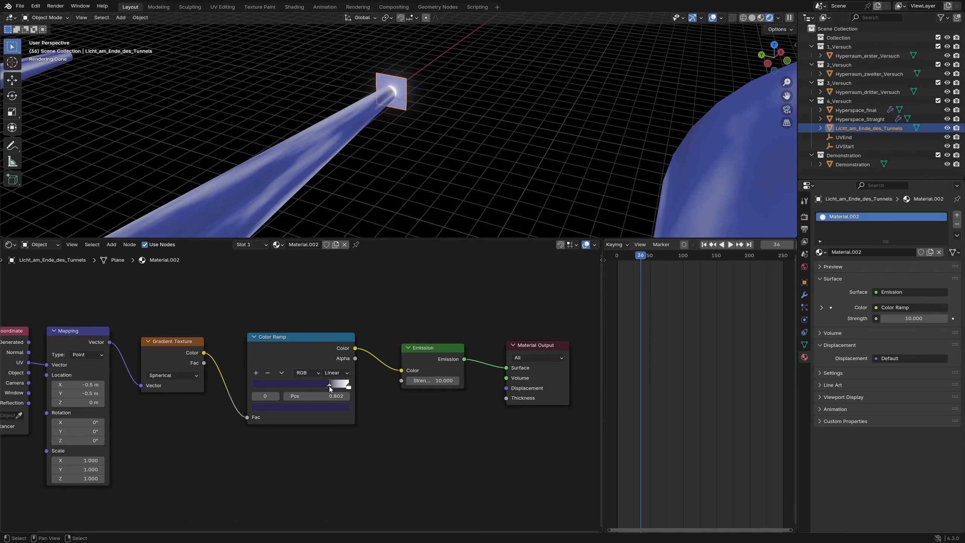
click(329, 407)
- Check the Glare node setup in the Compositing workspace and return to the Layout workspace for an overview of all tunnel attempts
click(395, 7)
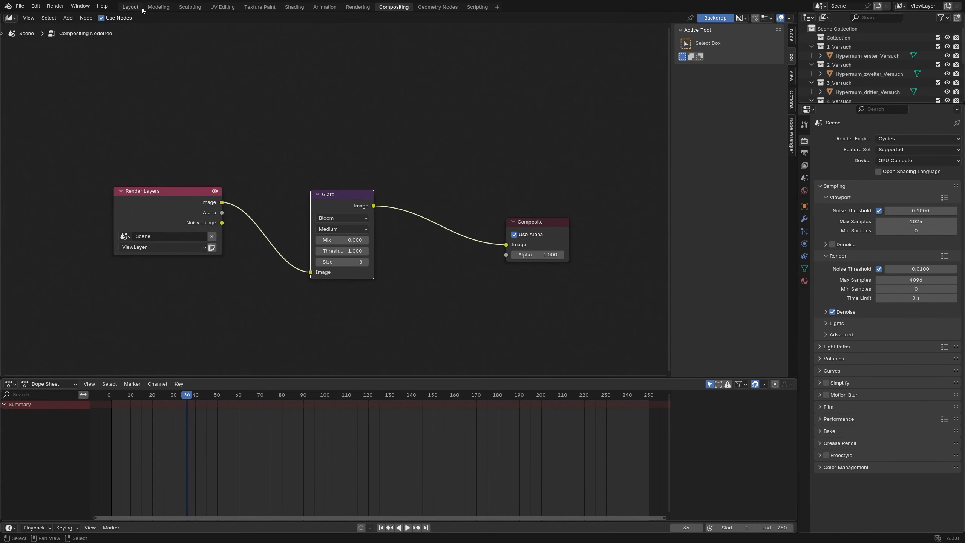
click(131, 7)
middle_drag(324, 149, 351, 127)
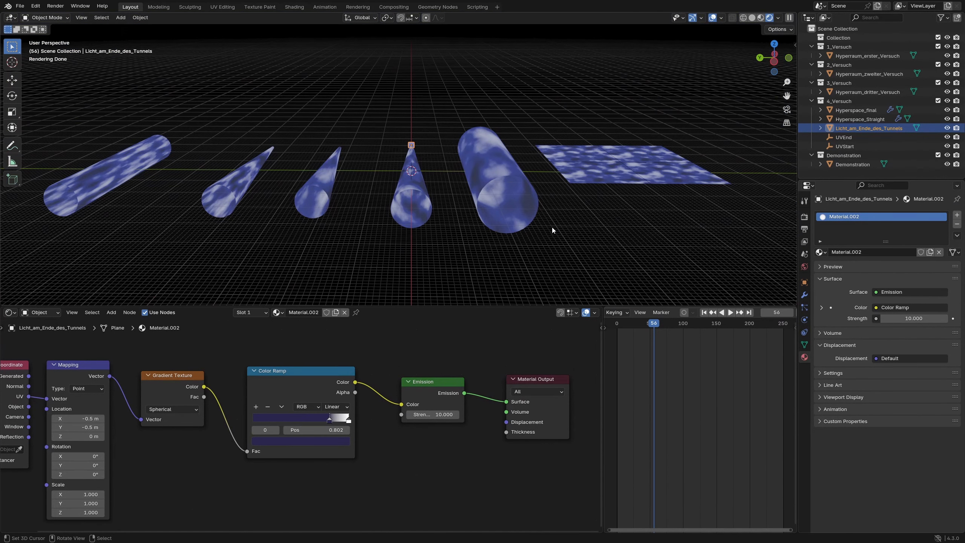
middle_drag(544, 224, 535, 224)
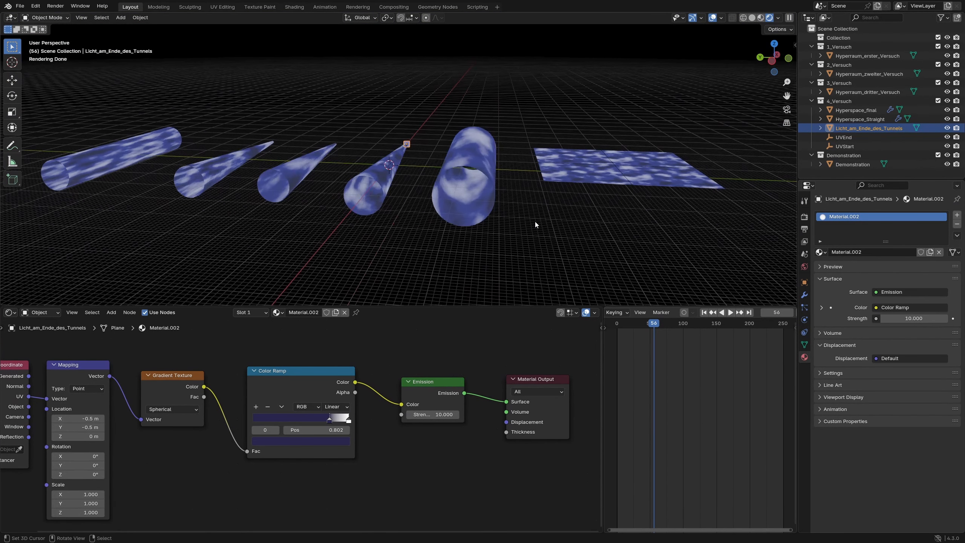